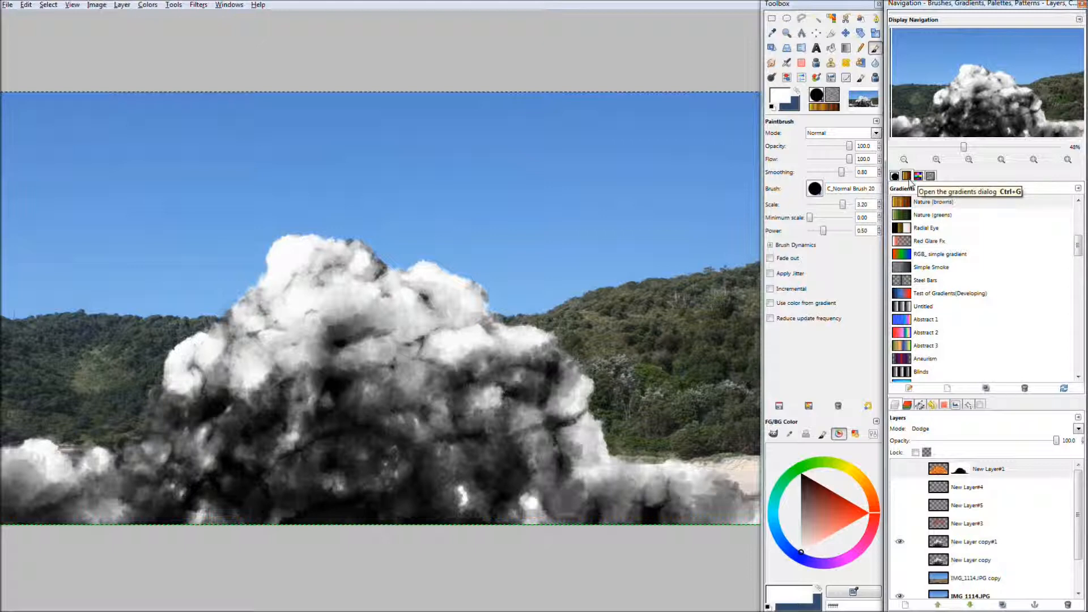
Try out several gradients from the gradient list, finishing with FG to BG (RGB)
click(912, 215)
click(914, 229)
click(914, 241)
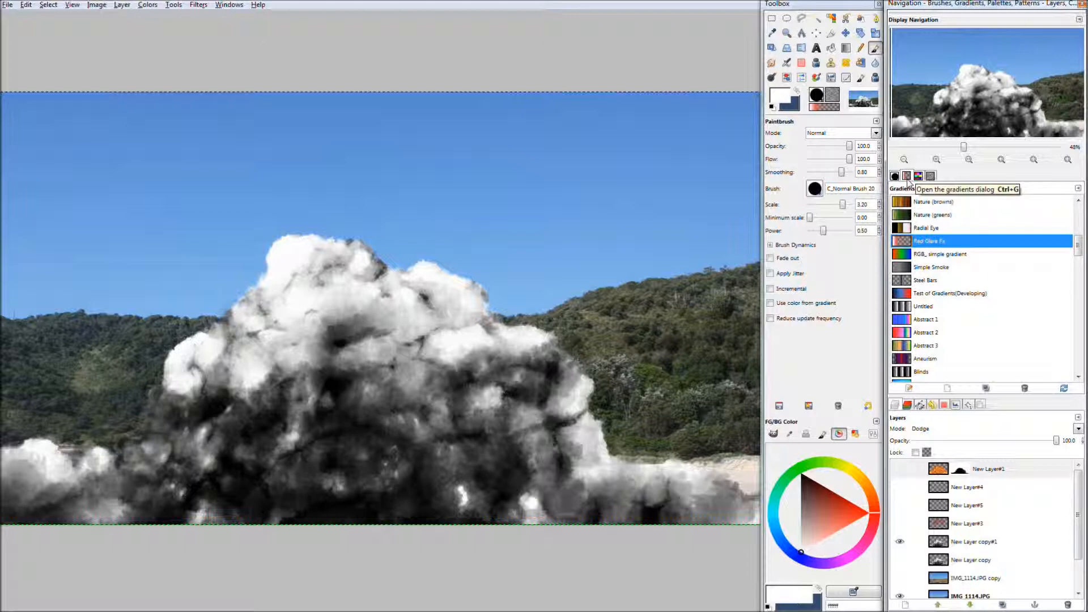
click(916, 255)
click(914, 229)
drag(1076, 255, 1012, 220)
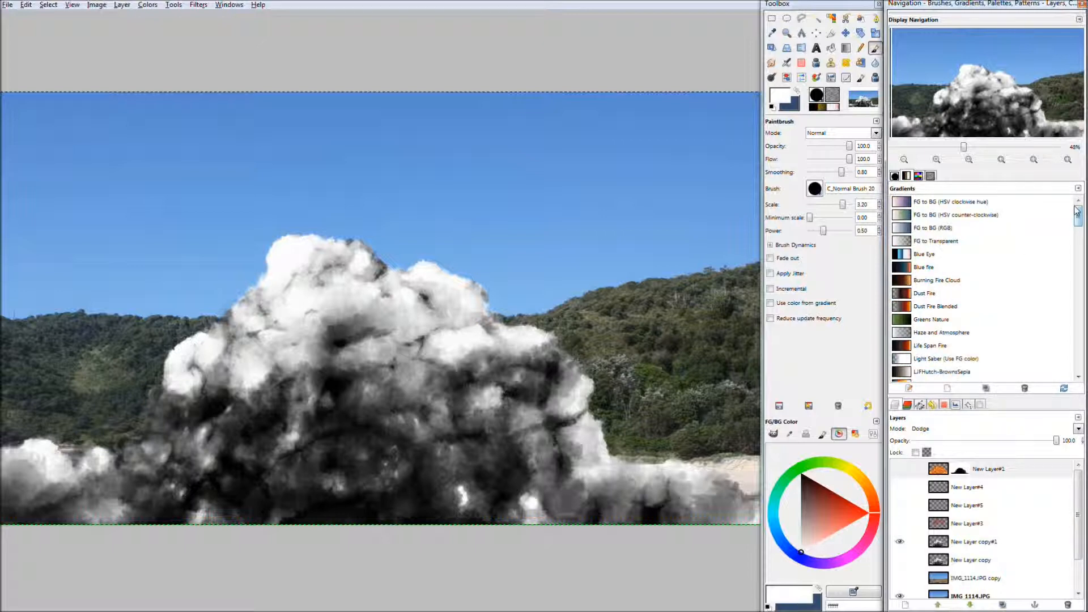
click(951, 230)
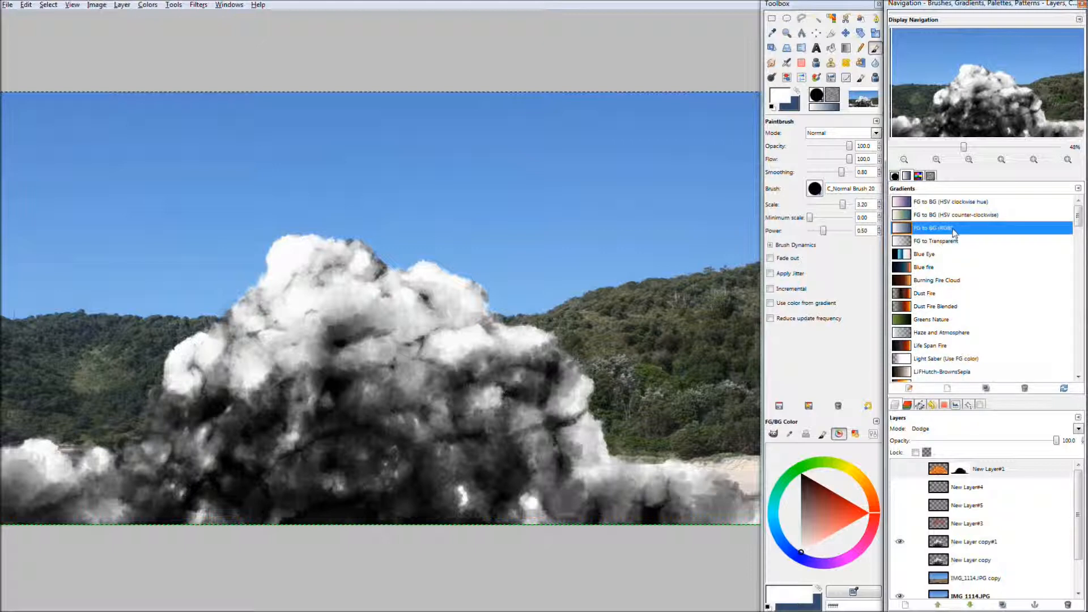
click(906, 177)
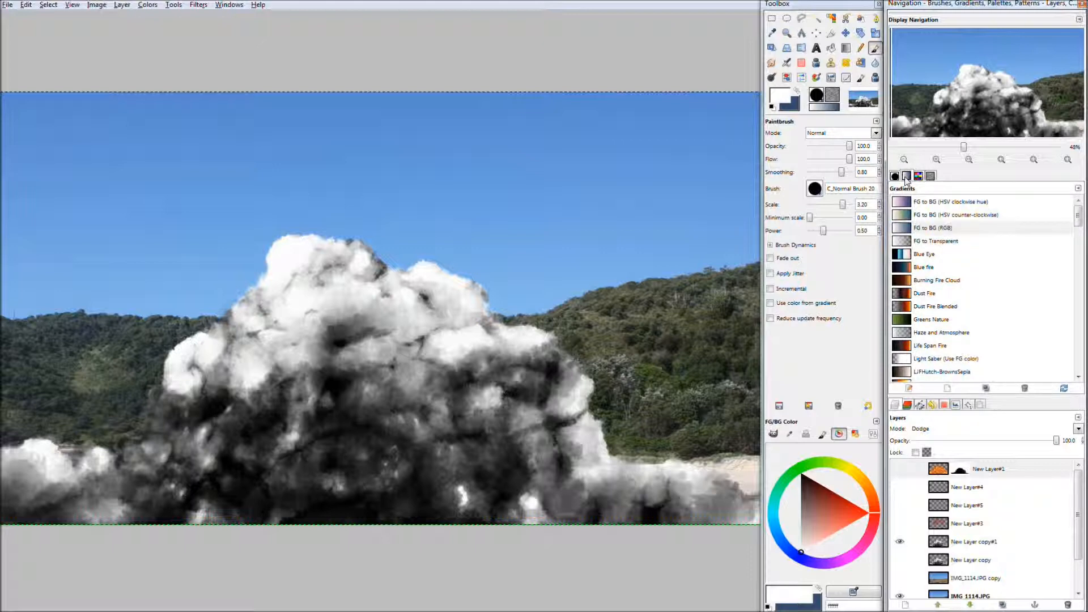
Create a new gradient and enlarge its editor window across the canvas
click(956, 393)
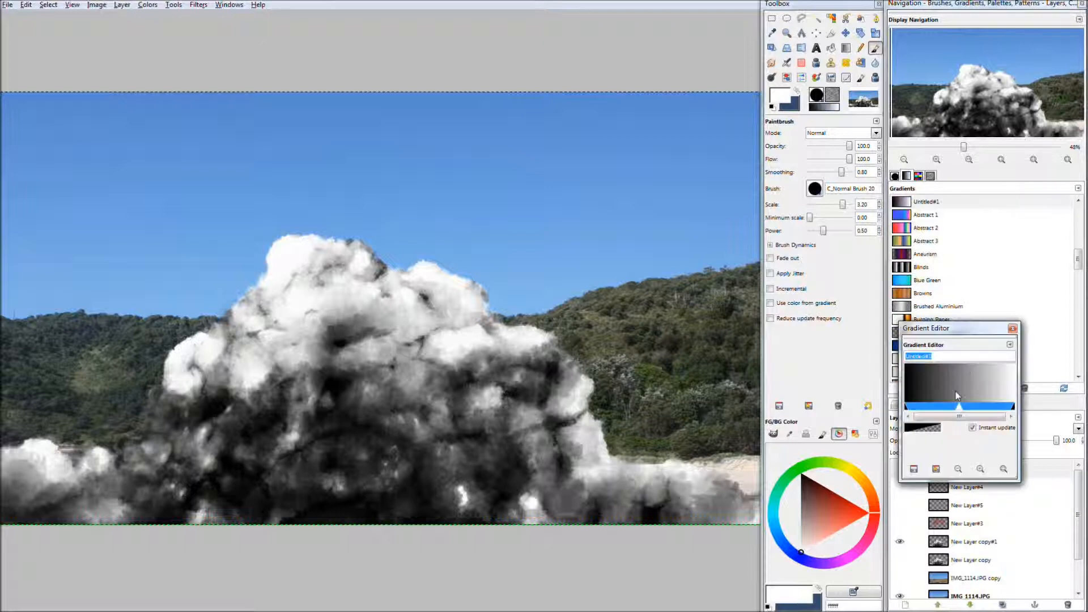
drag(961, 333, 698, 29)
drag(639, 176, 103, 217)
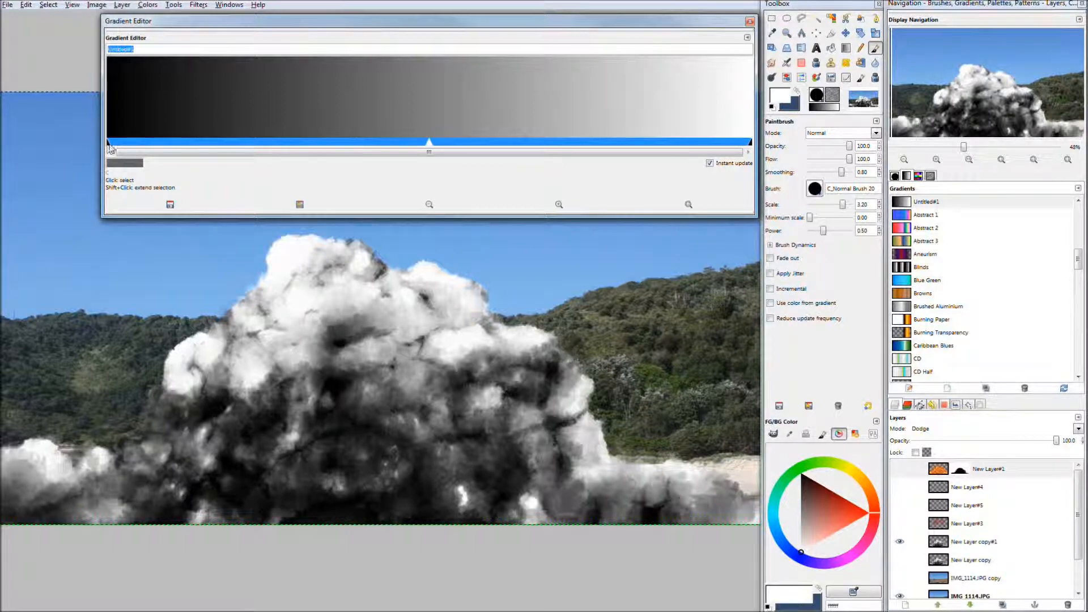
Split the new gradient's single segment uniformly into 2 parts
right_click(744, 149)
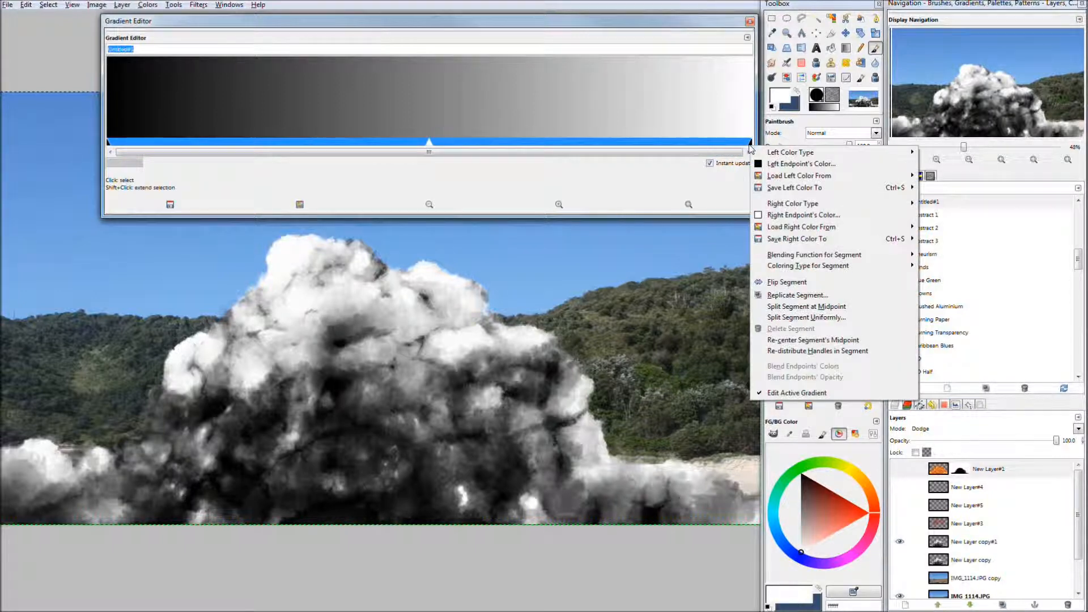
click(116, 147)
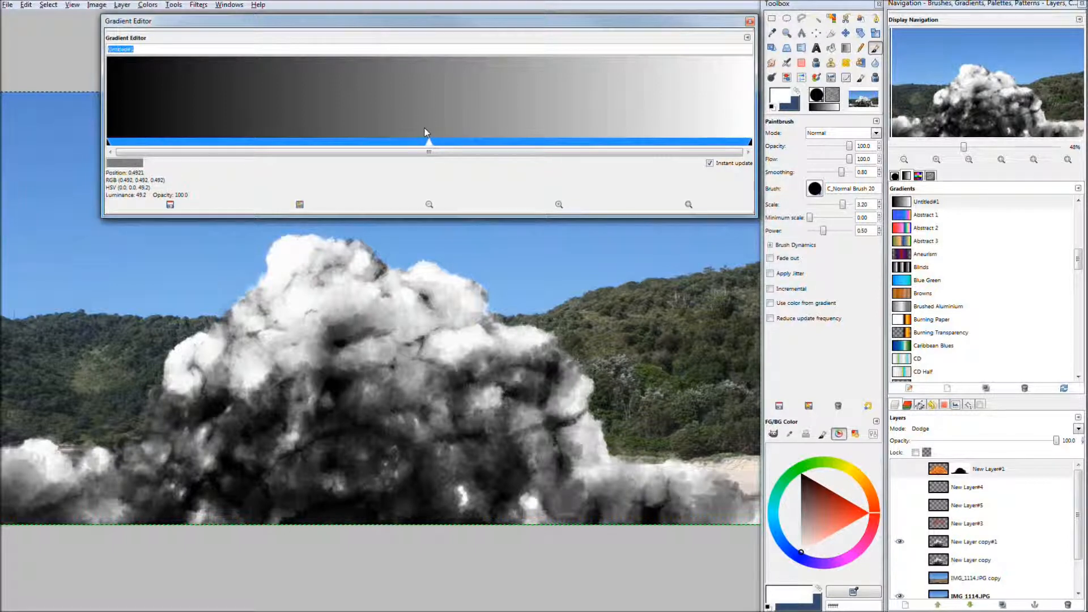
right_click(413, 146)
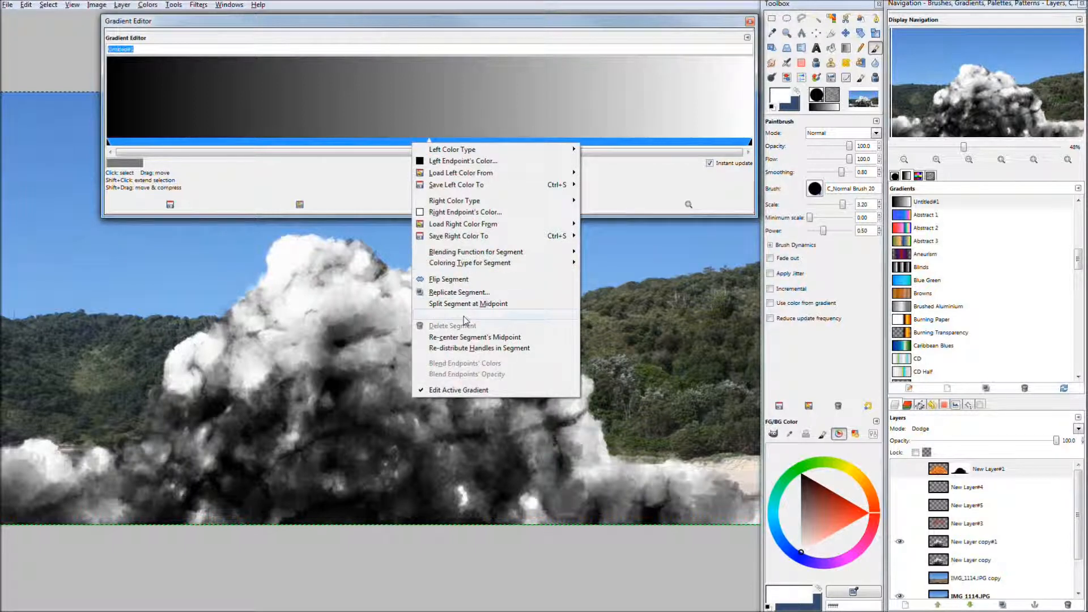
click(488, 316)
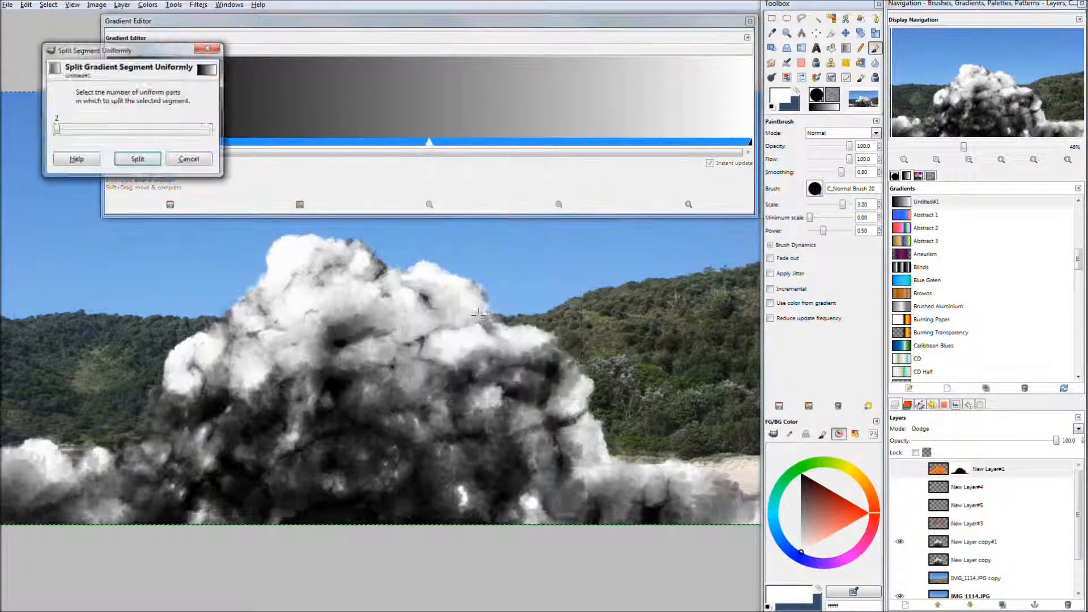
drag(151, 52, 480, 226)
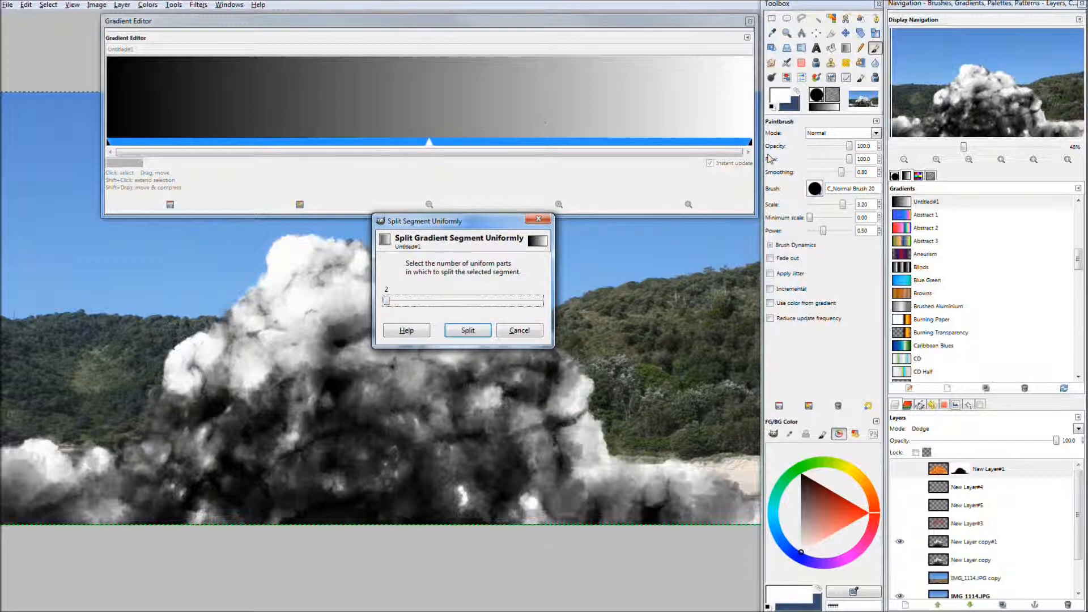
click(464, 332)
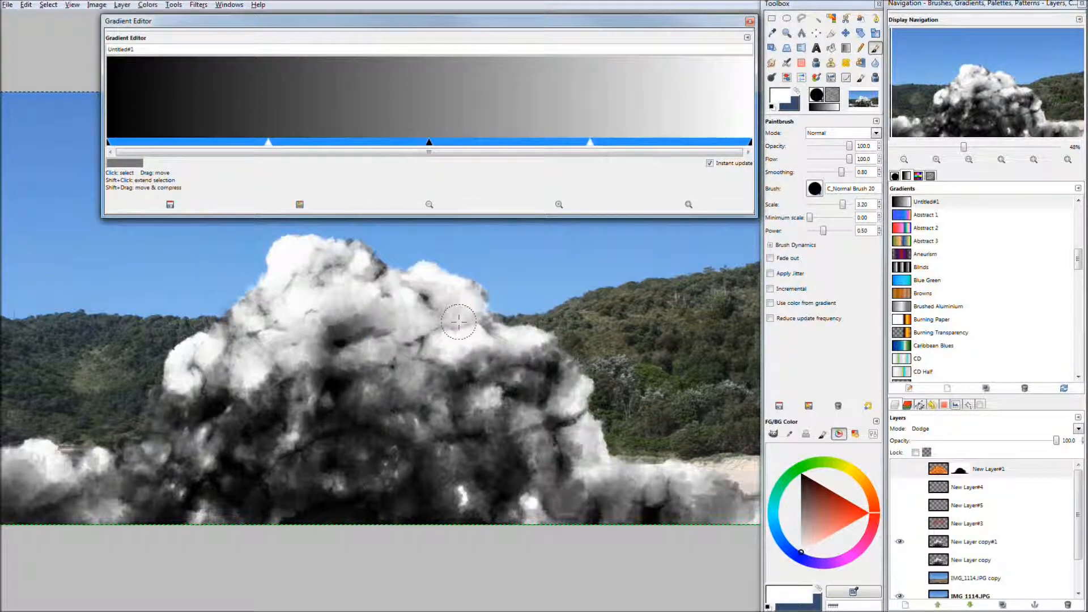
Set the left endpoint colour of the gradient's right-hand segment to red b31212
click(370, 142)
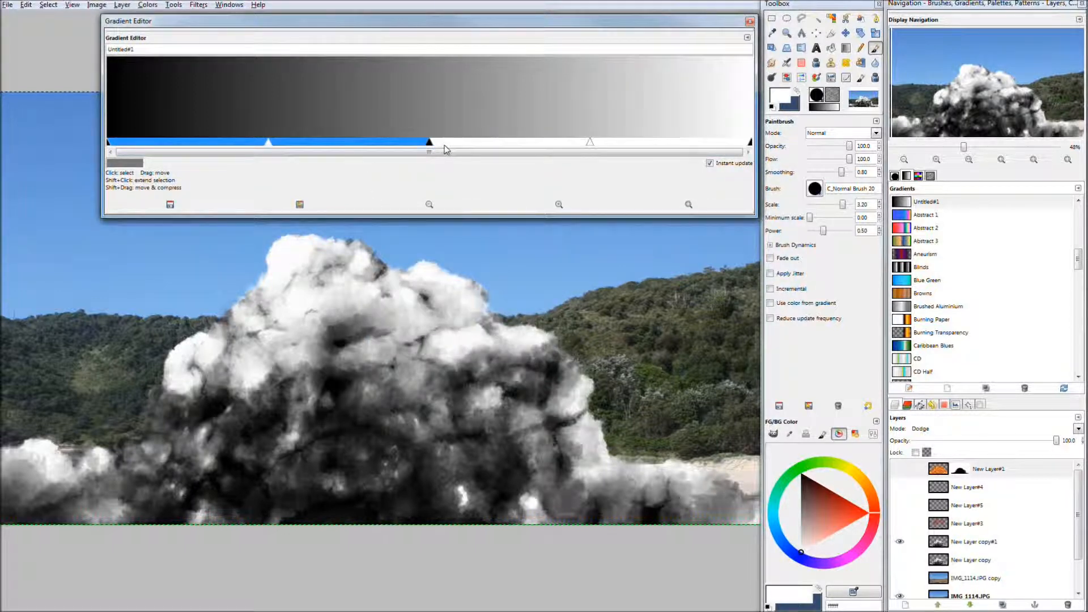
click(460, 144)
click(367, 142)
click(464, 143)
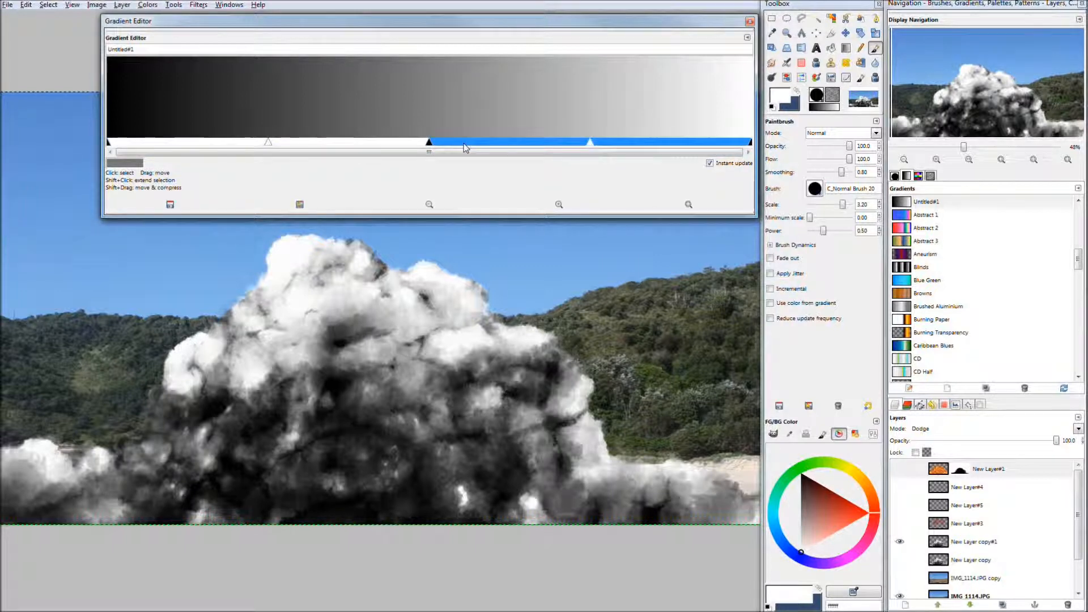
click(426, 145)
click(456, 145)
right_click(563, 92)
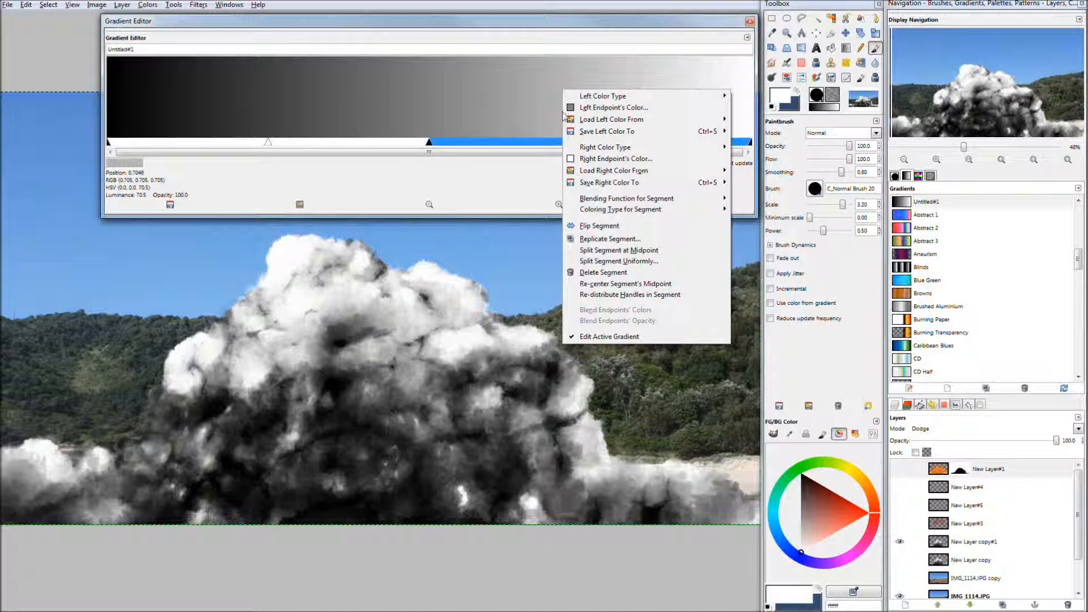
click(620, 111)
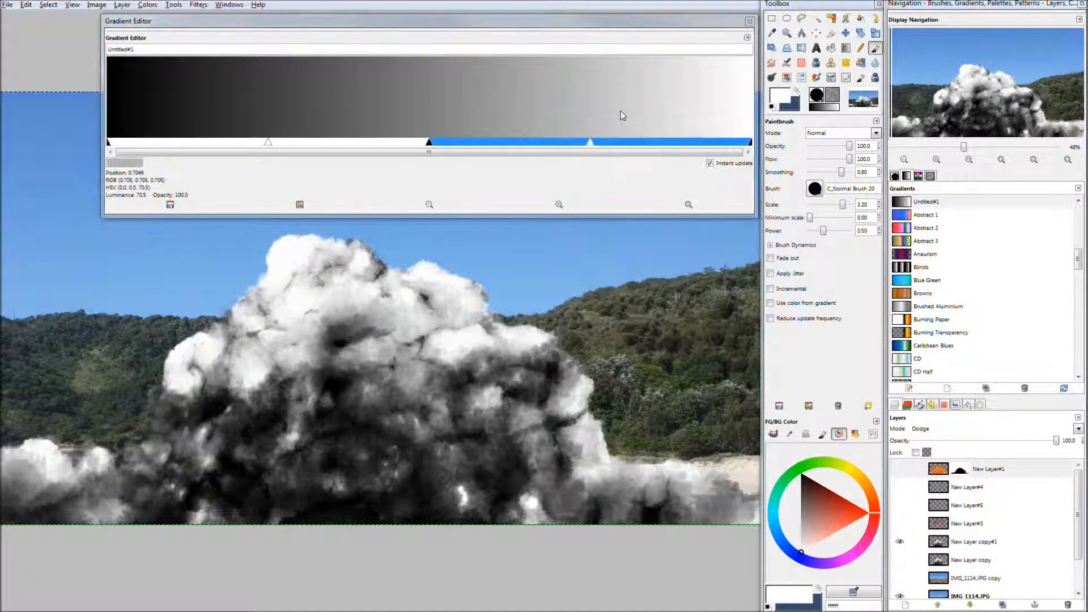
drag(603, 252, 603, 206)
drag(535, 328, 546, 261)
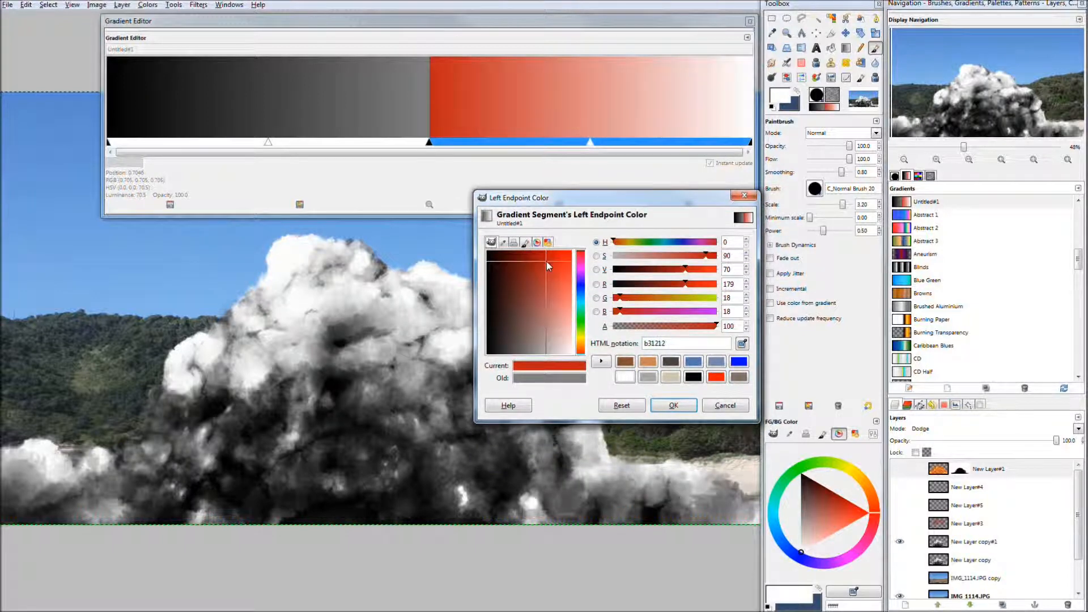
click(664, 406)
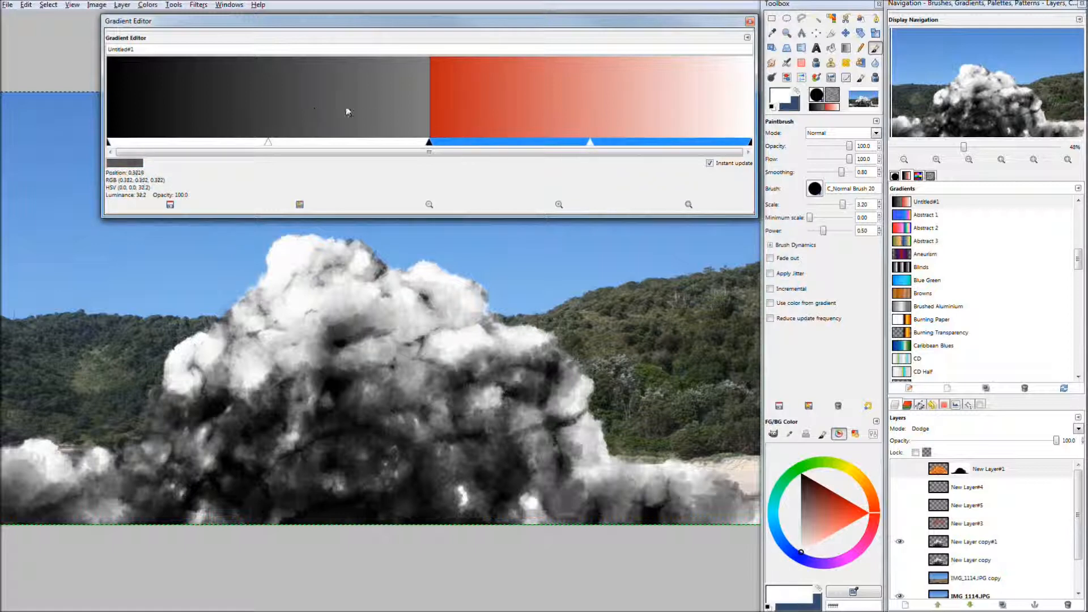
Load the left-hand segment's right endpoint colour from its right neighbor's left endpoint, and close the gradient editor
click(296, 104)
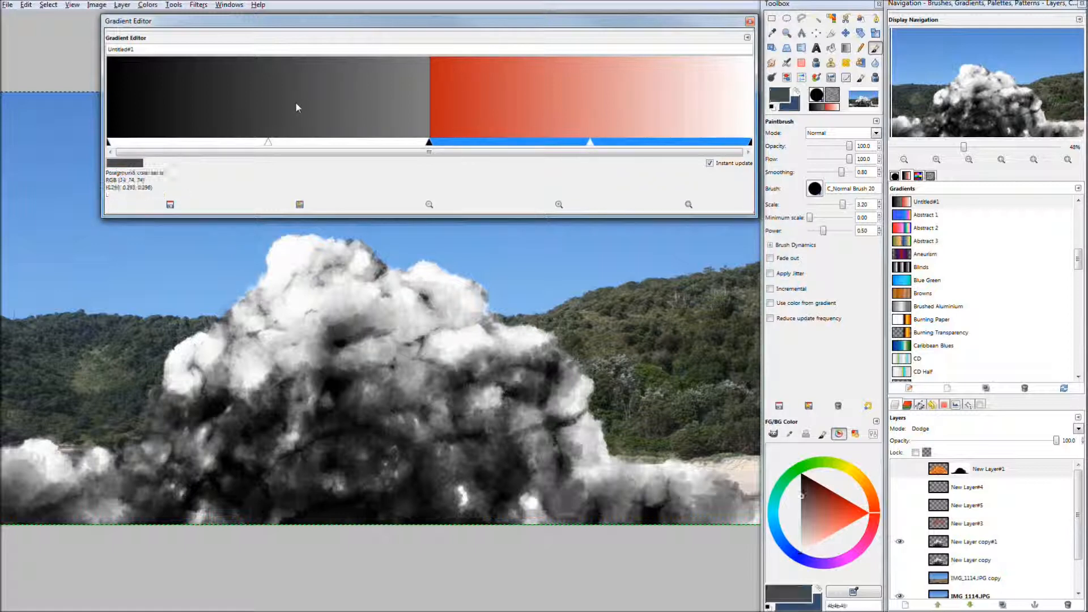
click(269, 143)
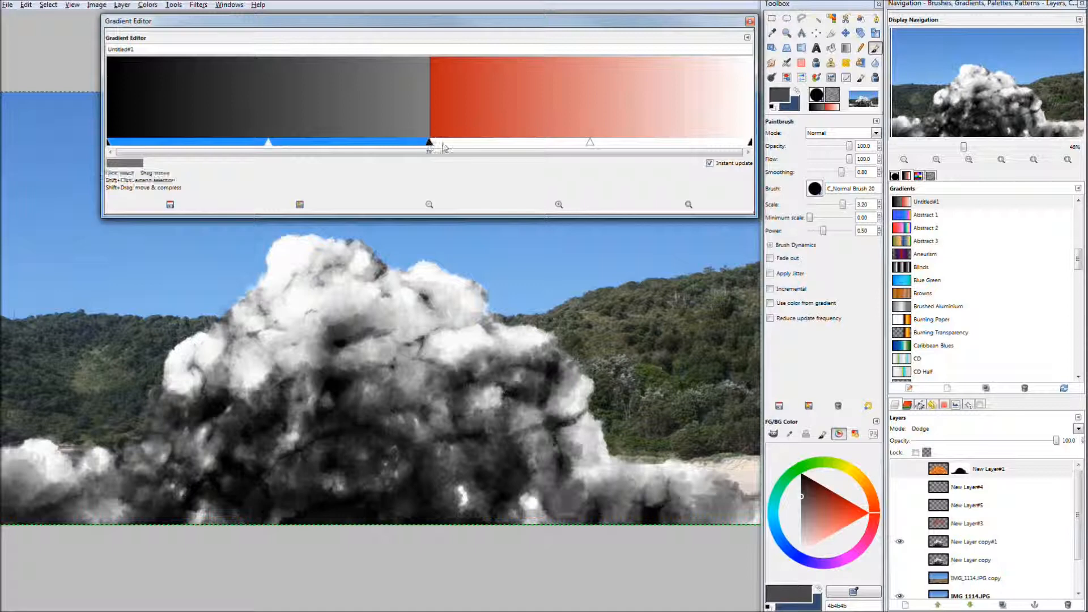
click(594, 145)
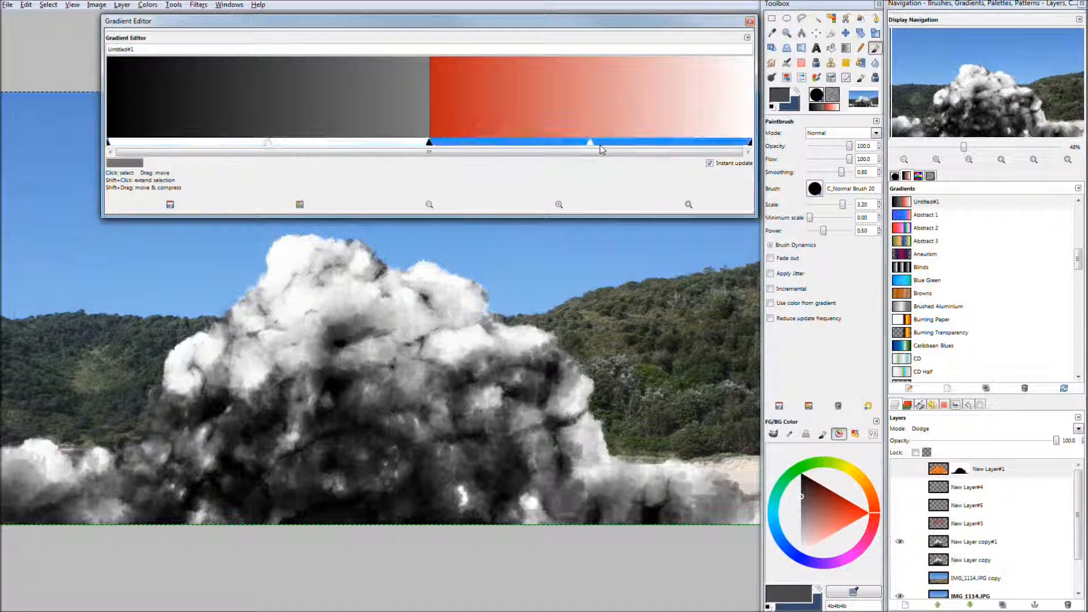
click(408, 145)
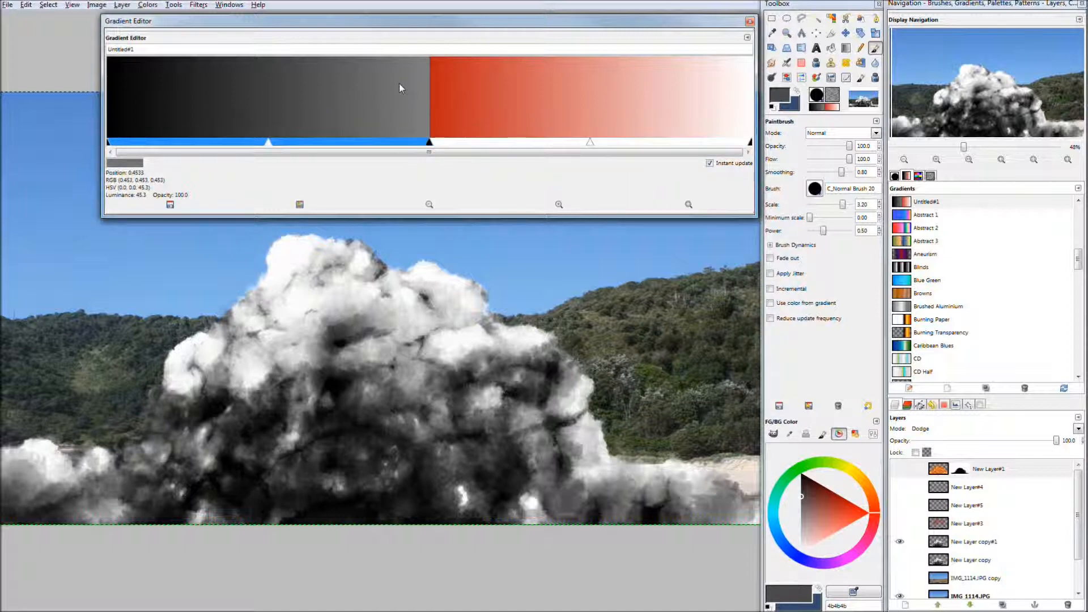
right_click(397, 119)
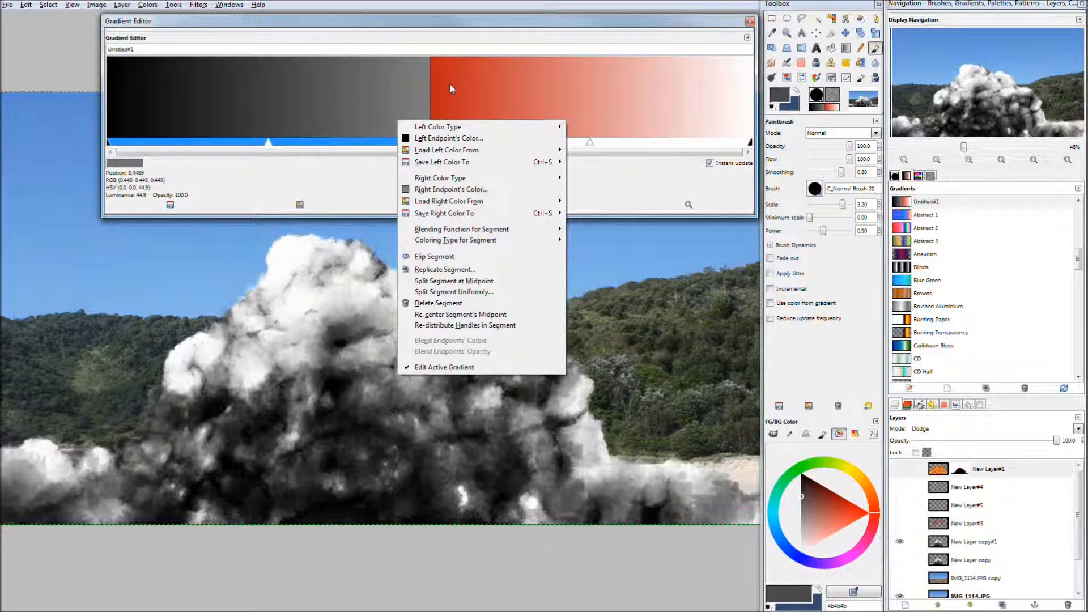
mouse_move(458, 202)
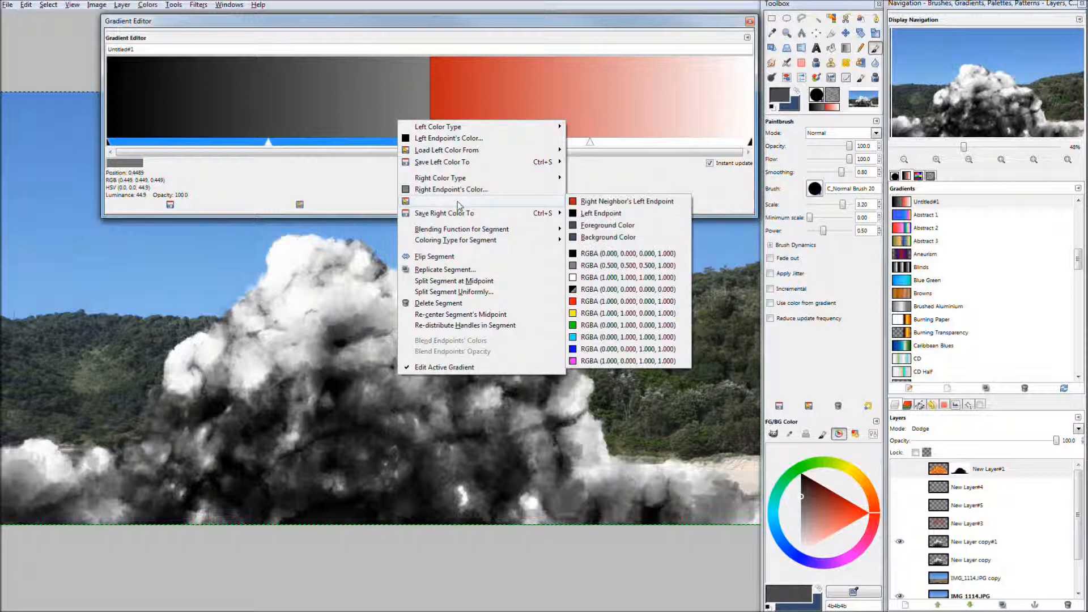
click(643, 204)
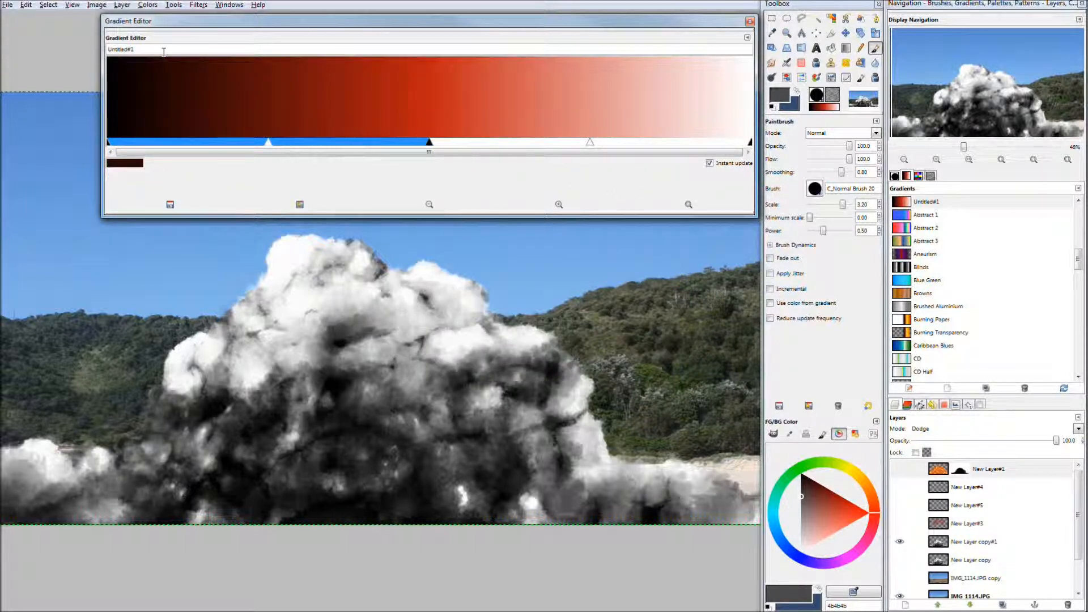
triple_click(139, 50)
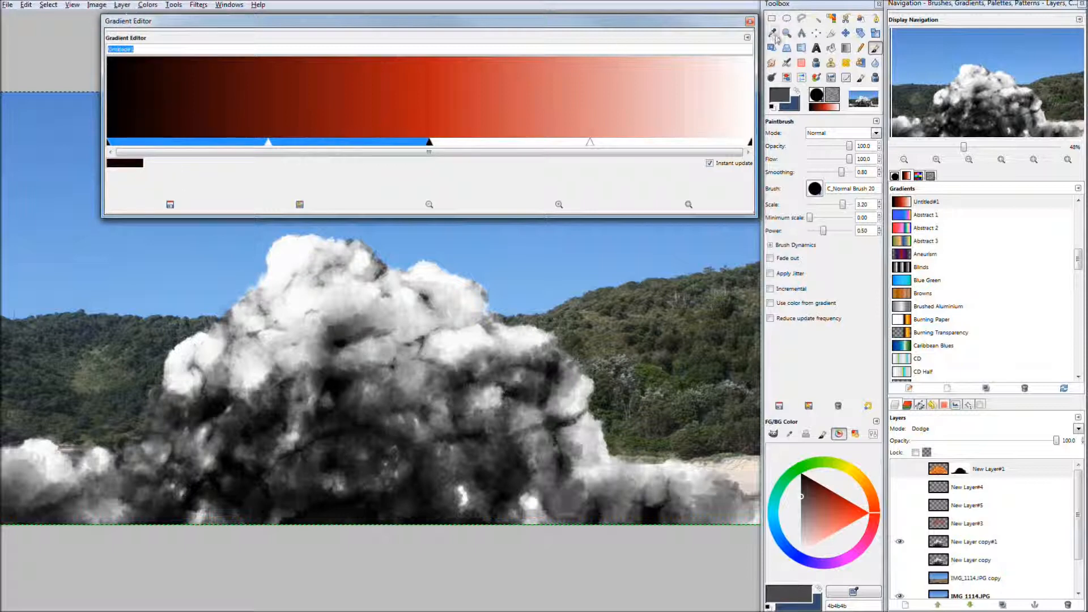
click(750, 22)
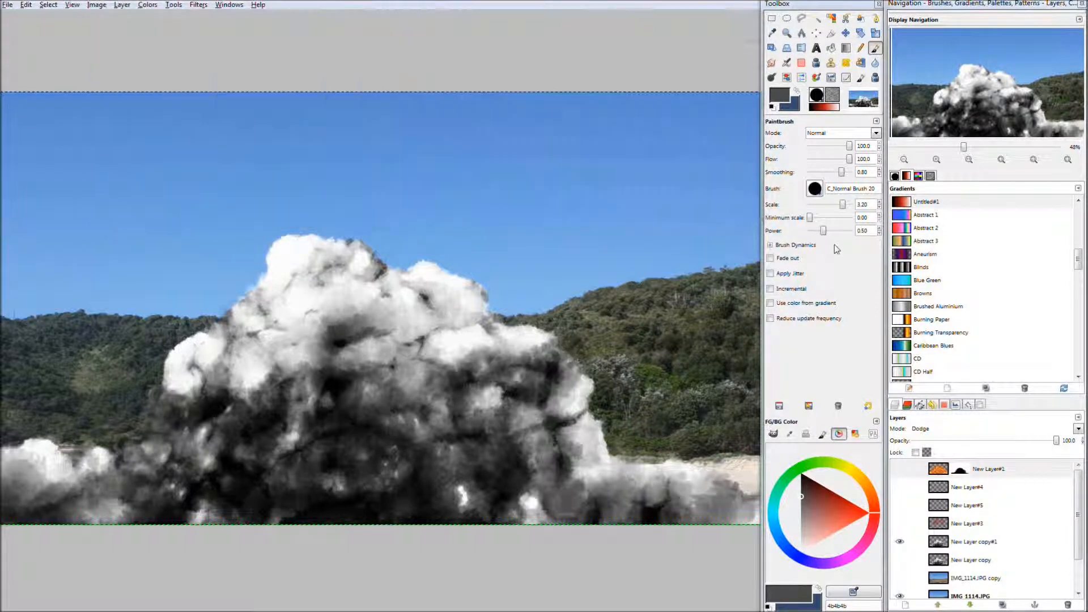
Select the New Layer copy#1 layer and choose LIFHutch-Explosion as the active gradient
click(948, 543)
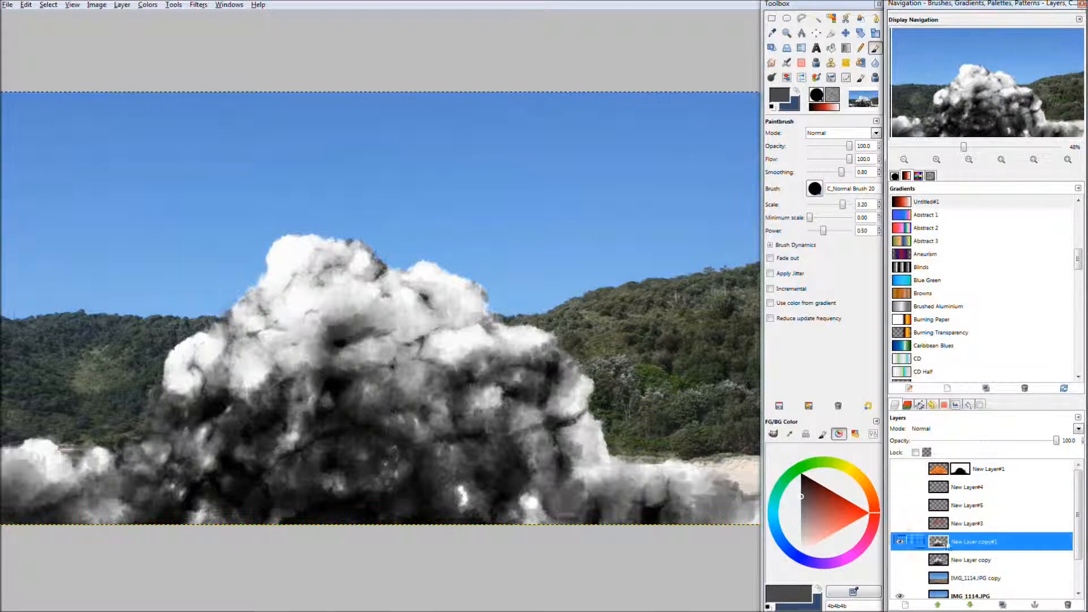
drag(1083, 262, 1082, 227)
click(930, 315)
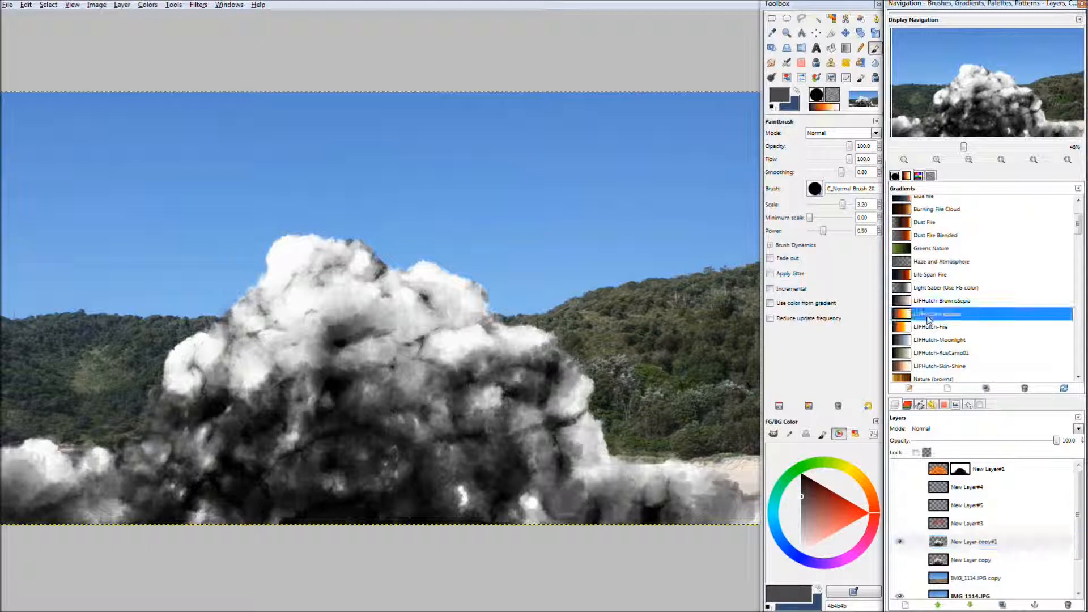
Examine the colours and segments of the LIFHutch-Explosion gradient in an enlarged gradient editor, and close it
double_click(908, 315)
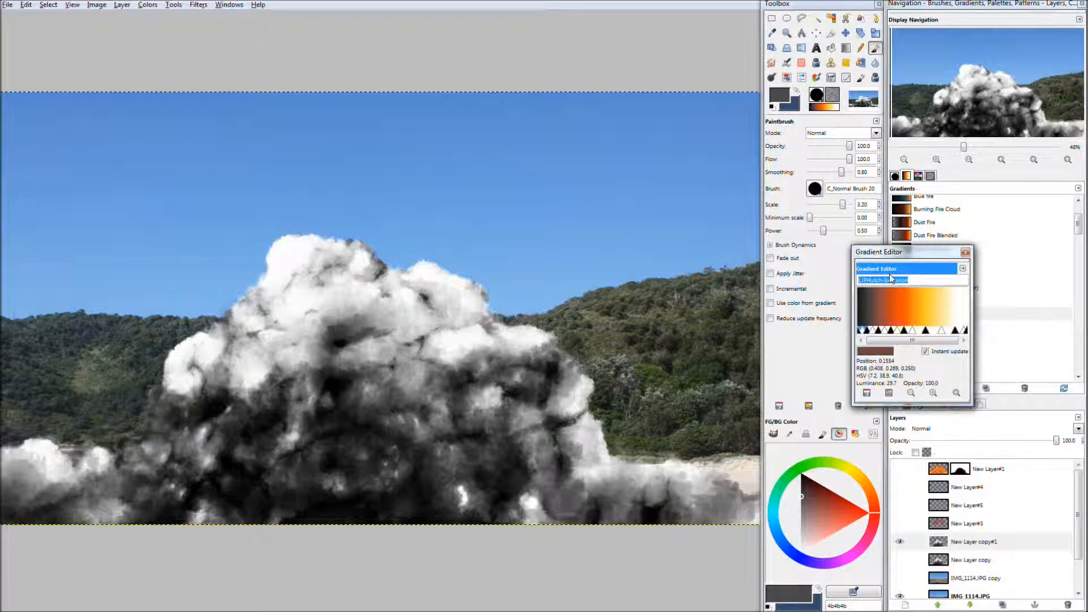
drag(884, 248, 670, 28)
drag(639, 86, 158, 87)
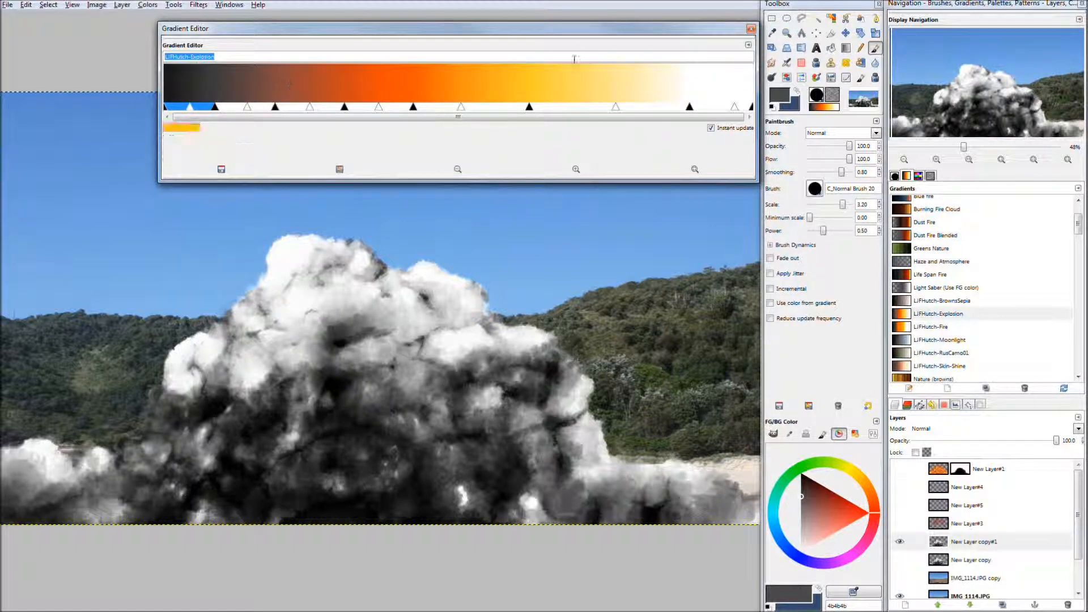
click(166, 85)
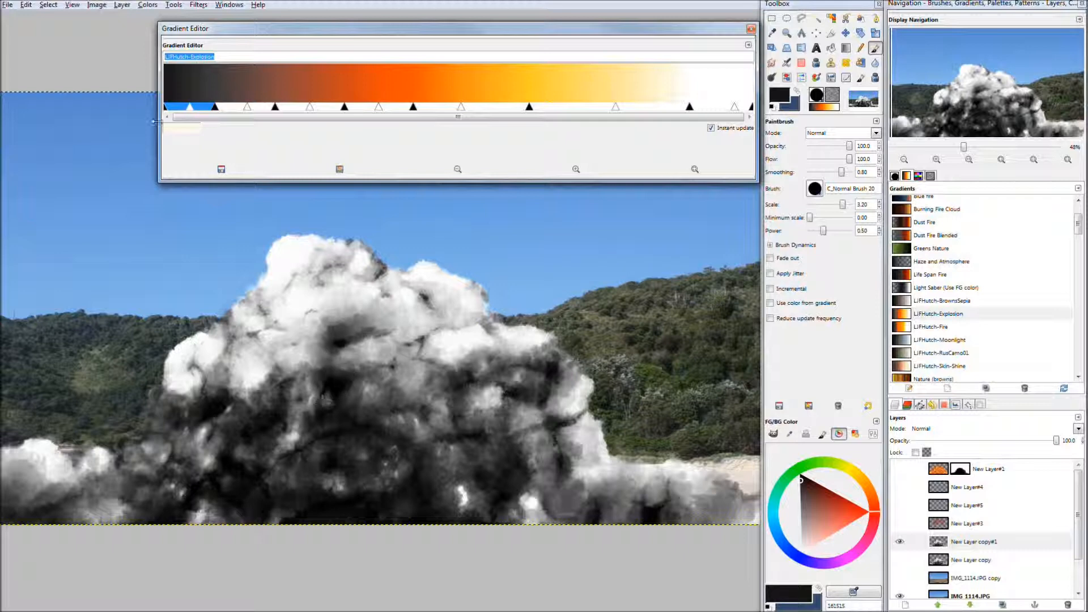
click(751, 29)
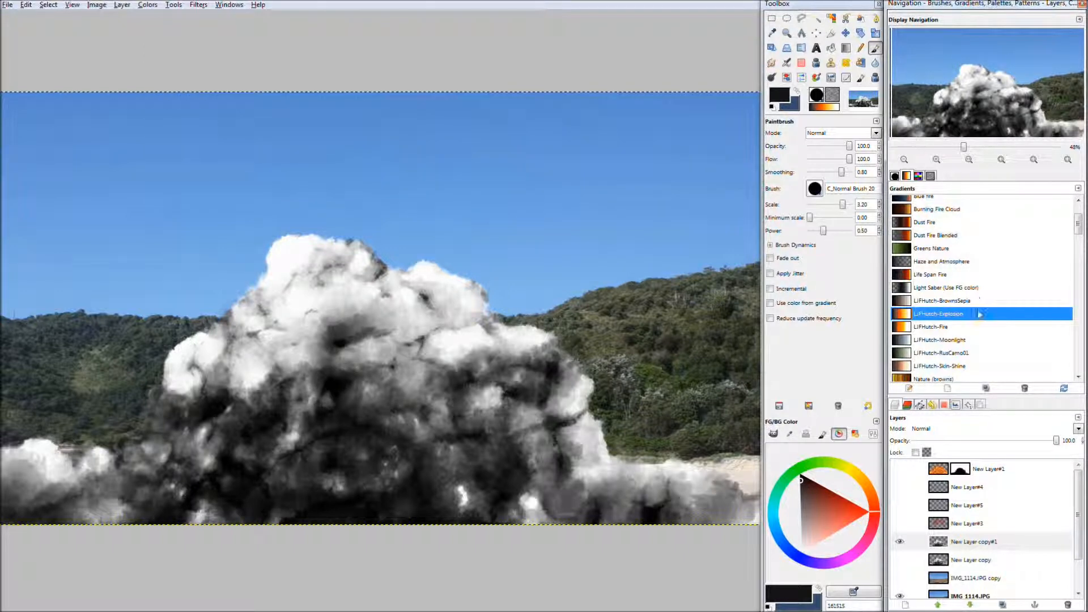
Select the New Layer copy#1 layer and toggle its visibility off and on to check the smoke cloud it holds
click(947, 549)
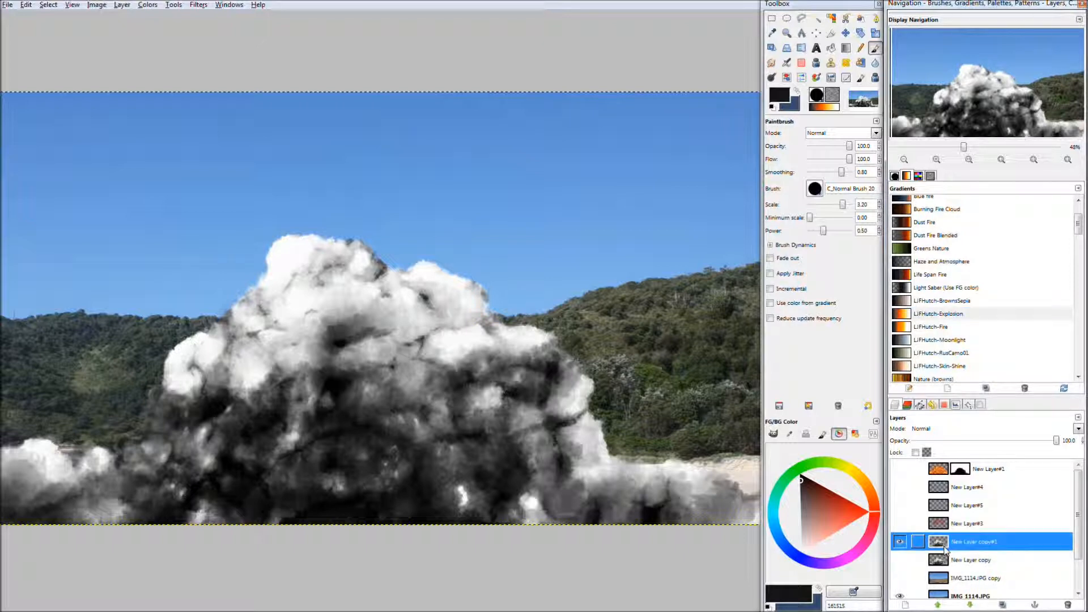
click(898, 404)
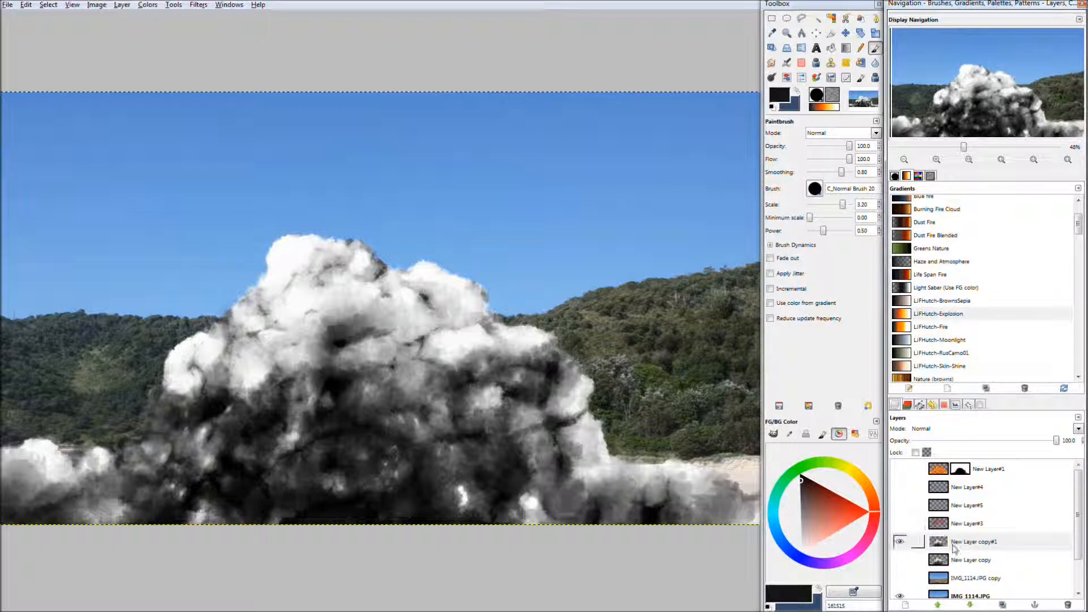
click(901, 542)
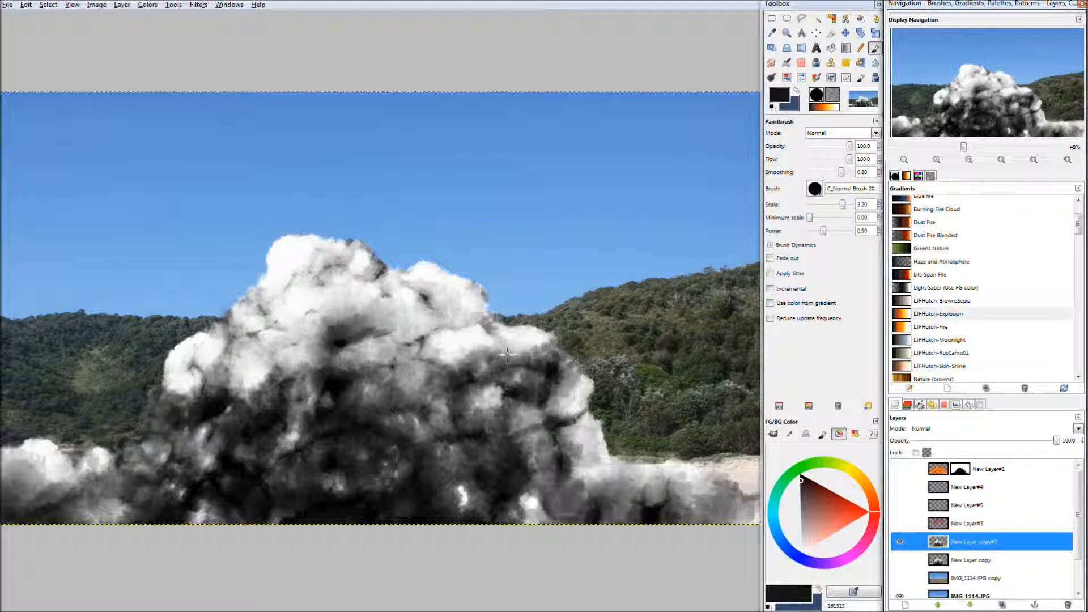
click(898, 543)
click(899, 543)
Recolour the grayscale smoke cloud on New Layer copy#1 with Gradient Map, using the LIFHutch-Explosion gradient
click(907, 177)
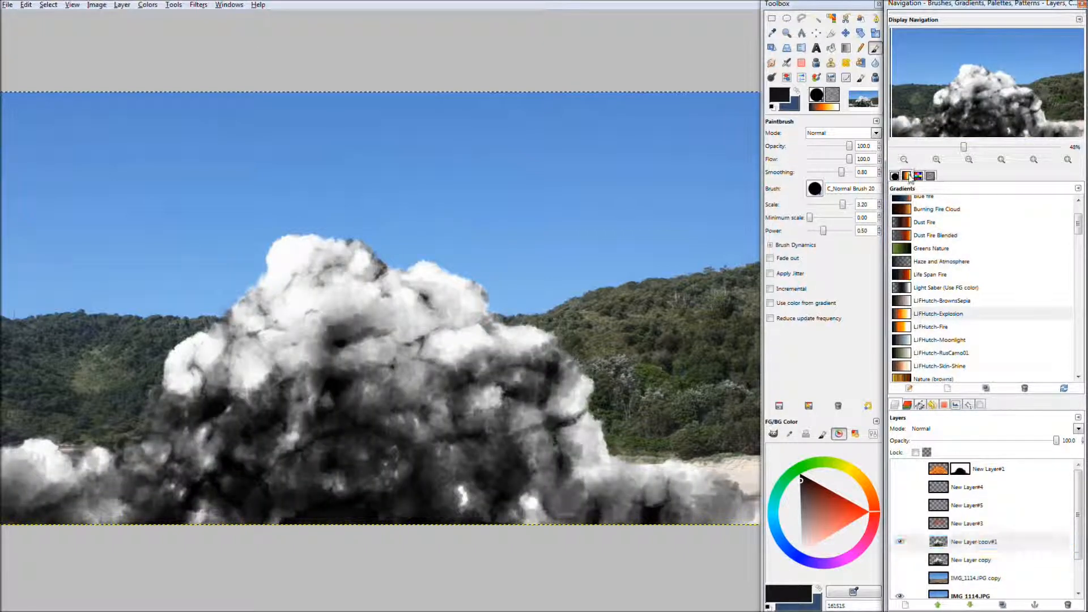
click(899, 316)
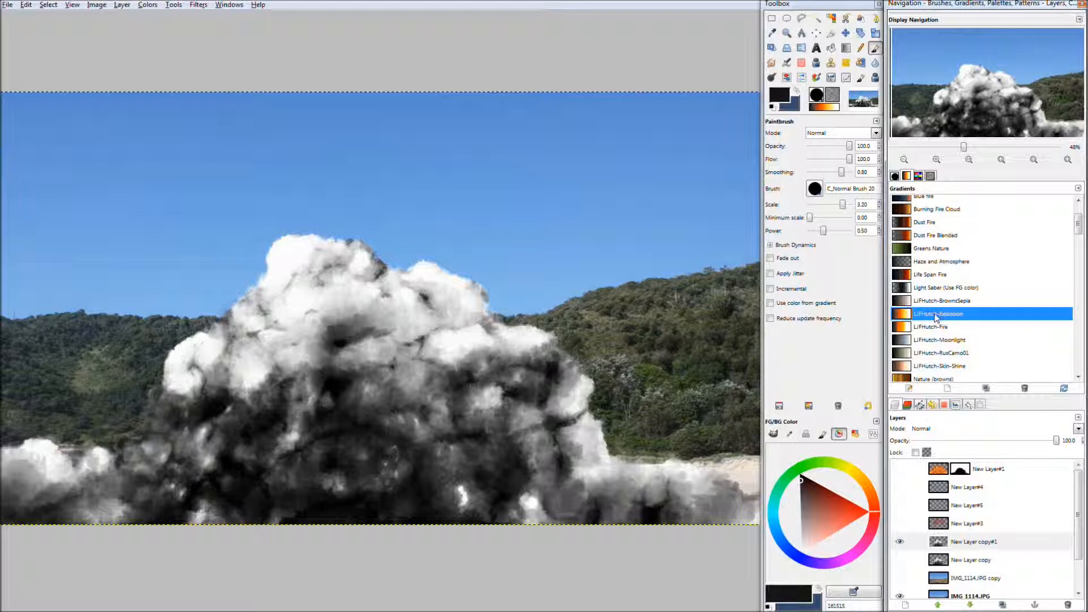
key(Tab)
click(148, 5)
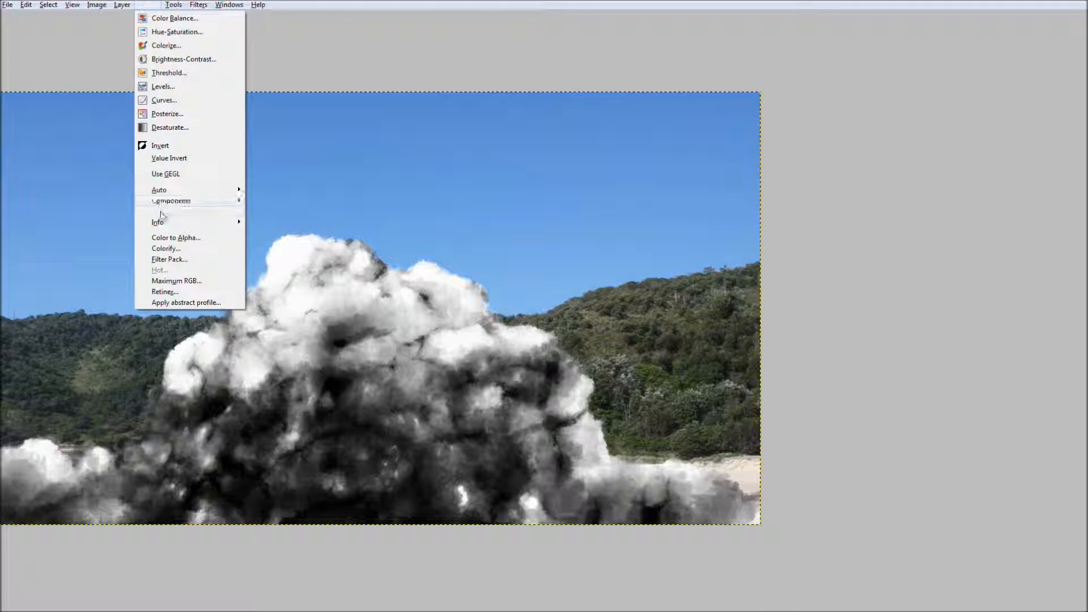
mouse_move(161, 212)
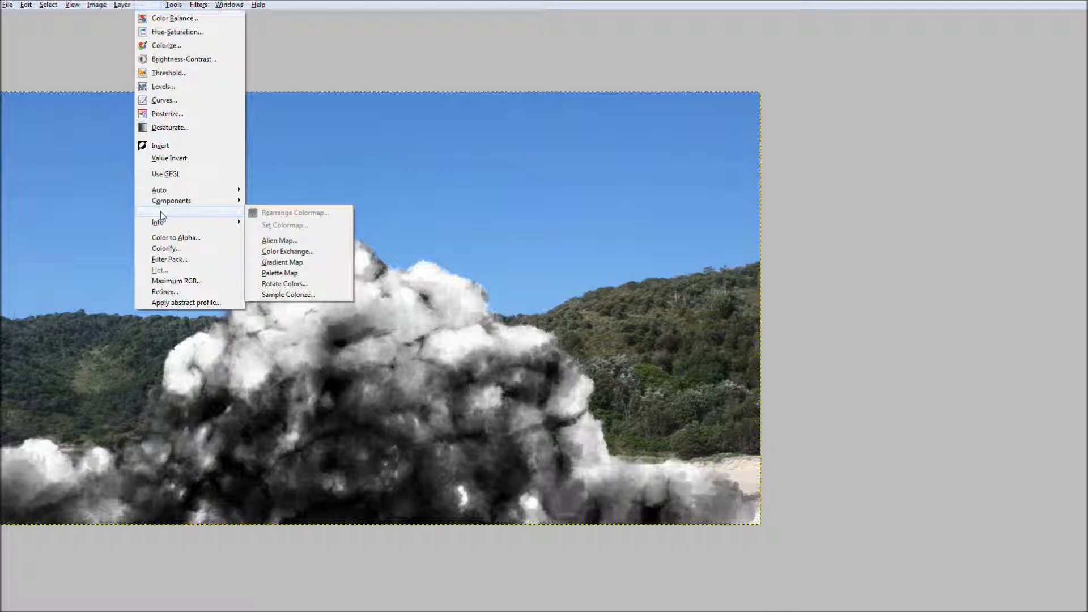
click(283, 263)
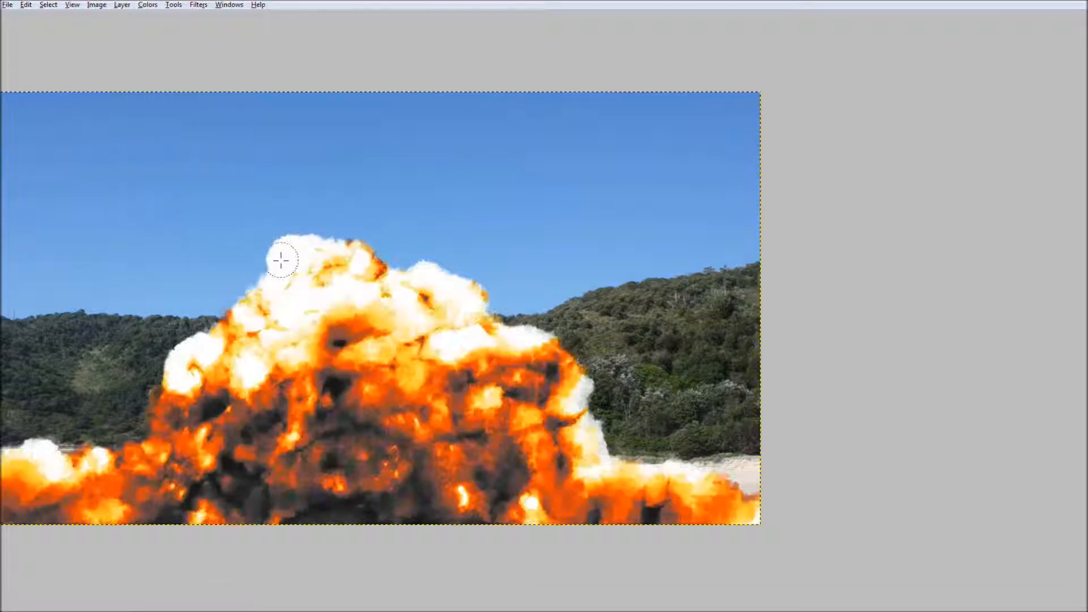
key(Tab)
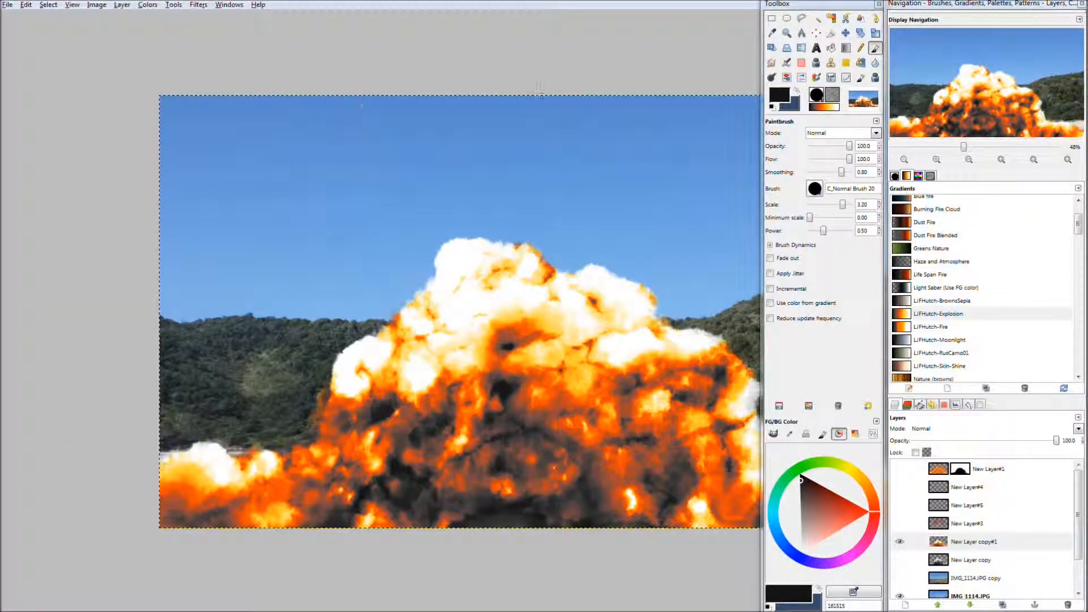
Examine the recoloured explosion cloud's edges, highlights and dark interior up close and in the whole photo
drag(574, 194, 409, 140)
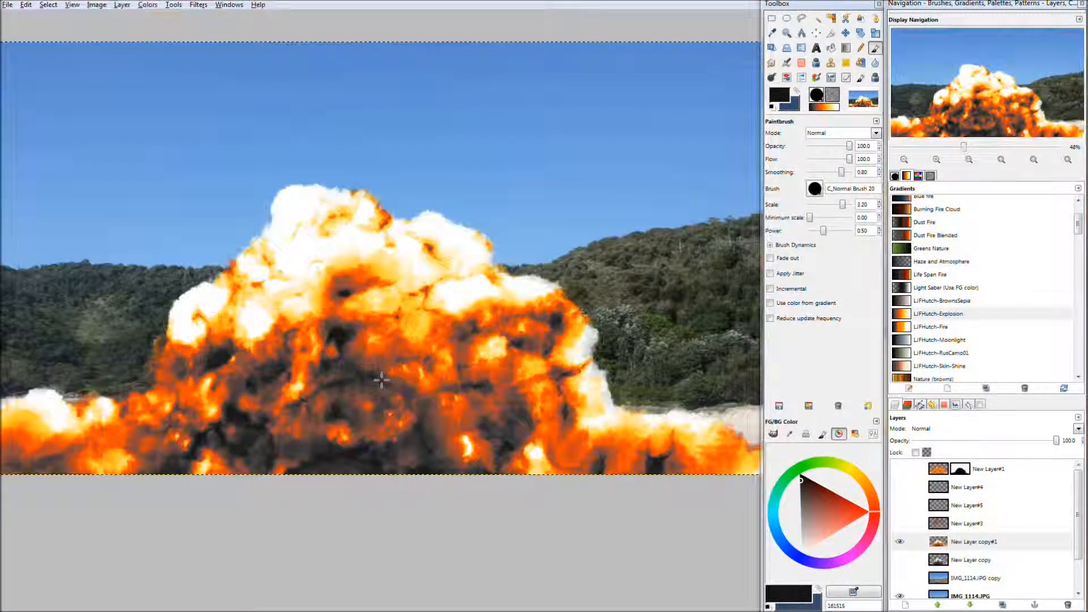
scroll(381, 381, up, 4)
drag(198, 314, 229, 301)
scroll(356, 463, up, 1)
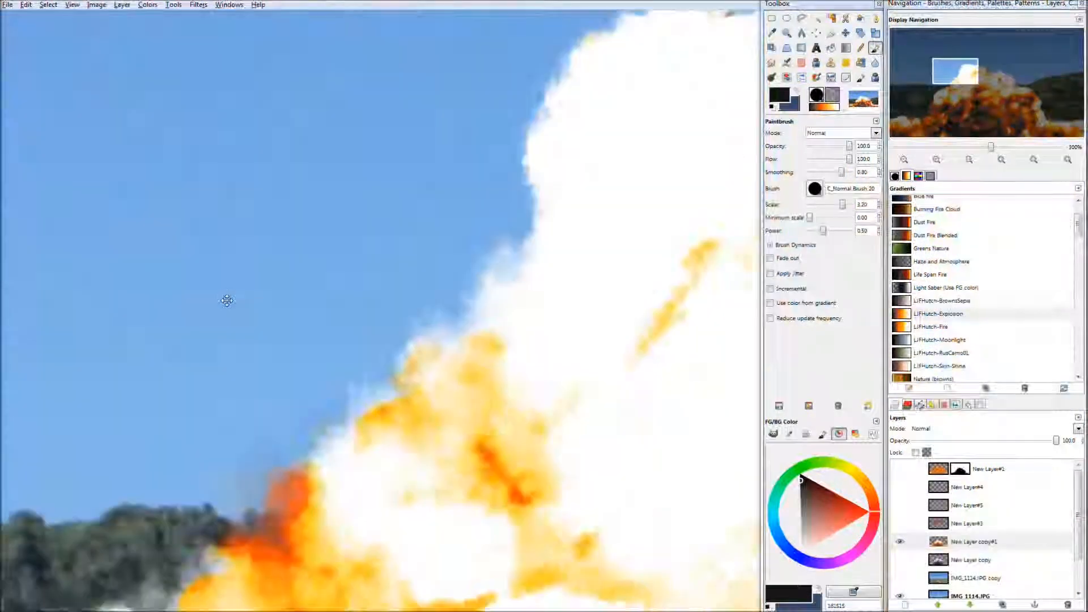
drag(495, 416, 301, 227)
drag(541, 378, 368, 168)
drag(559, 298, 273, 224)
drag(504, 255, 274, 154)
drag(555, 239, 274, 178)
scroll(274, 179, down, 4)
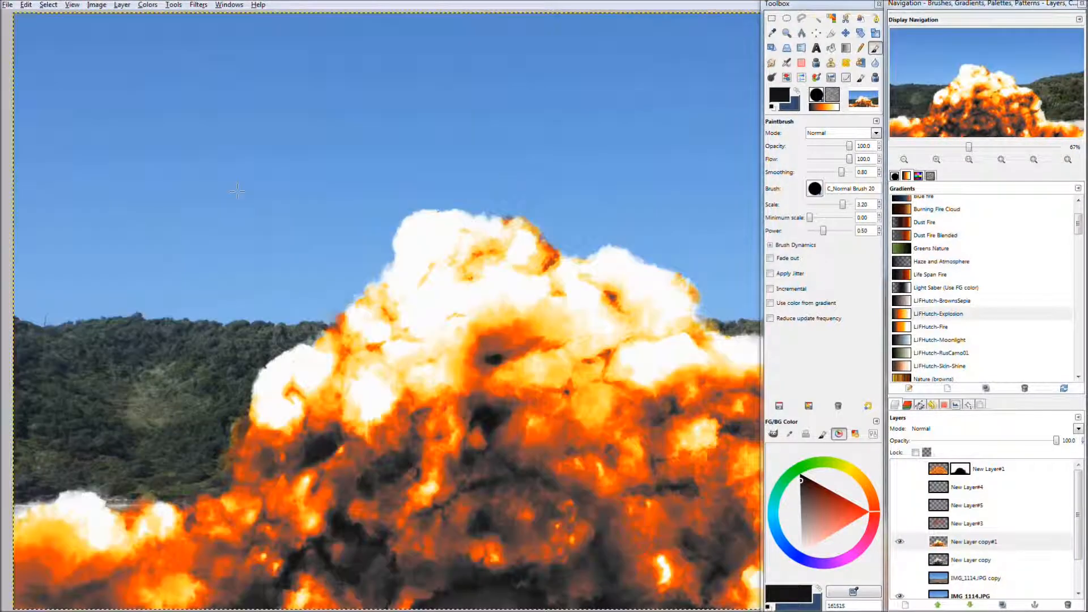
drag(413, 299, 254, 189)
mouse_move(432, 249)
mouse_down()
mouse_move(418, 297)
mouse_move(423, 238)
mouse_up()
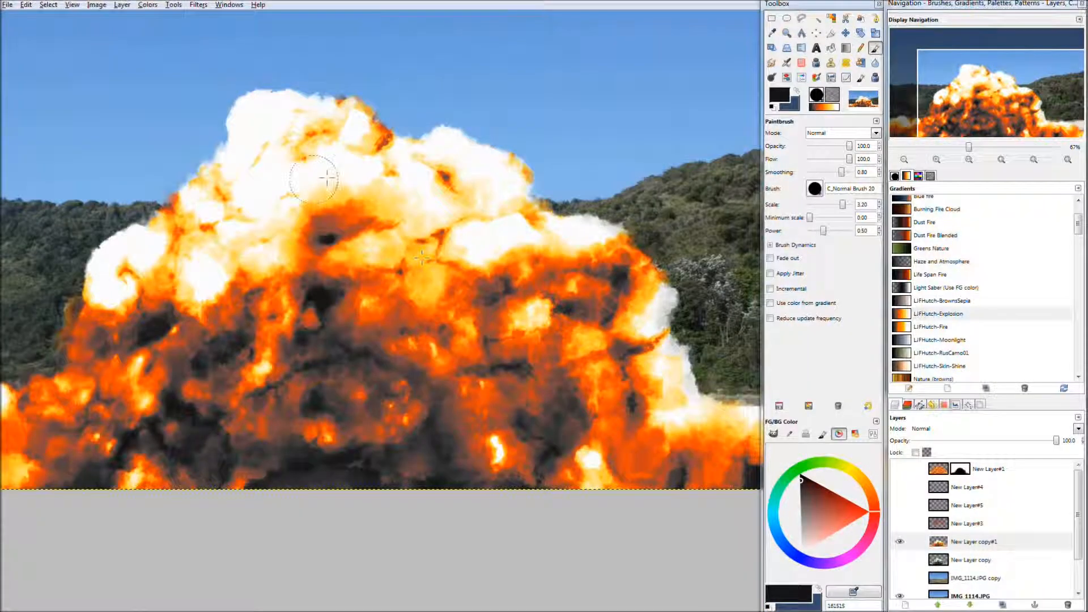
drag(249, 355, 277, 465)
scroll(331, 340, down, 1)
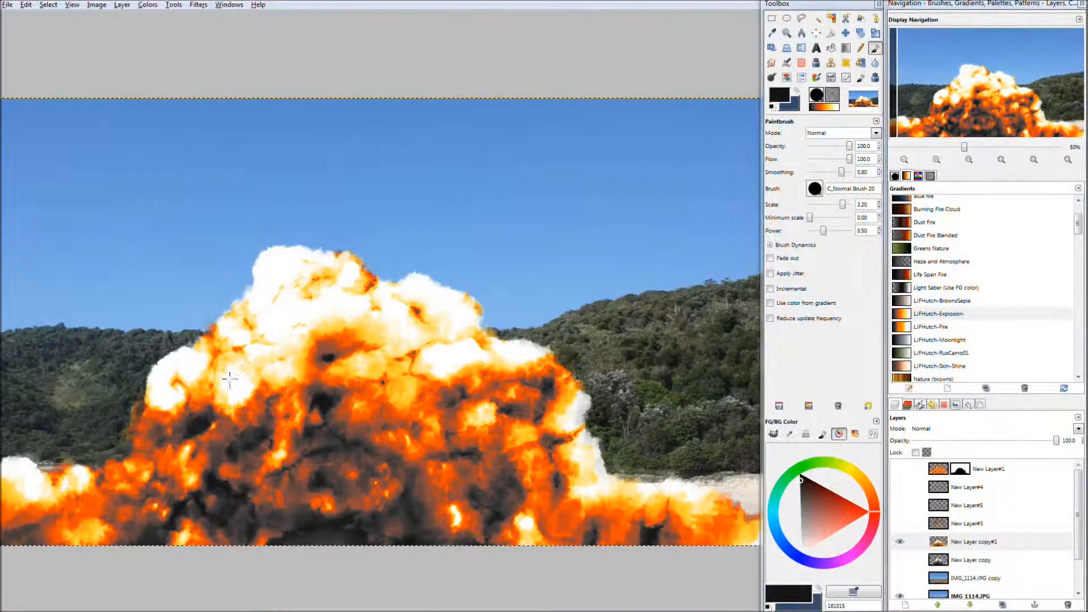
drag(244, 377, 254, 329)
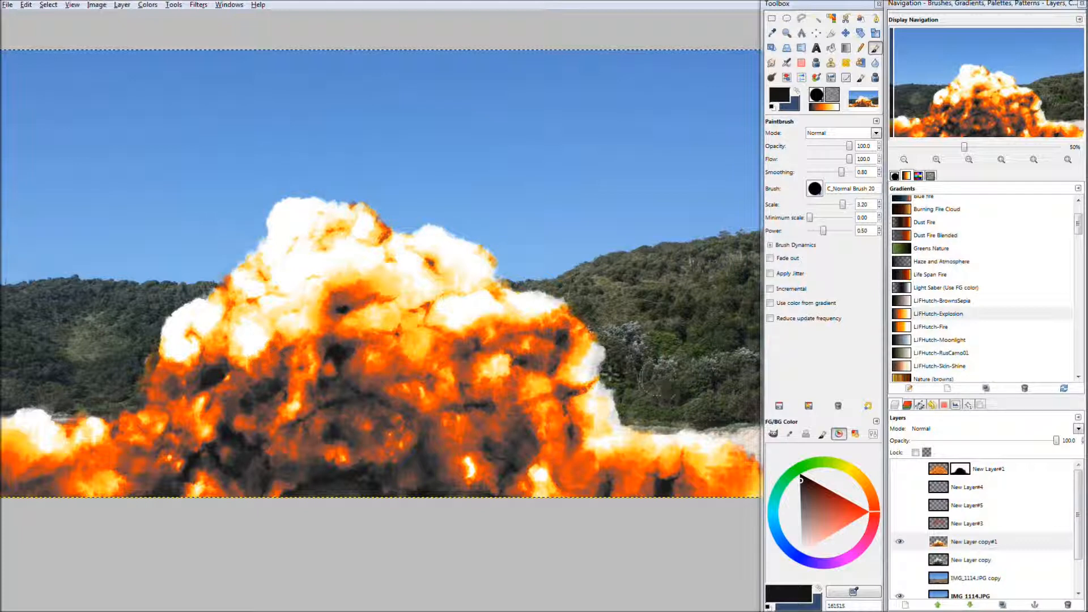
drag(350, 302, 316, 322)
Show all four effect layers above New Layer copy#1, including the masked New Layer#1 that heads the stack
click(900, 522)
click(900, 505)
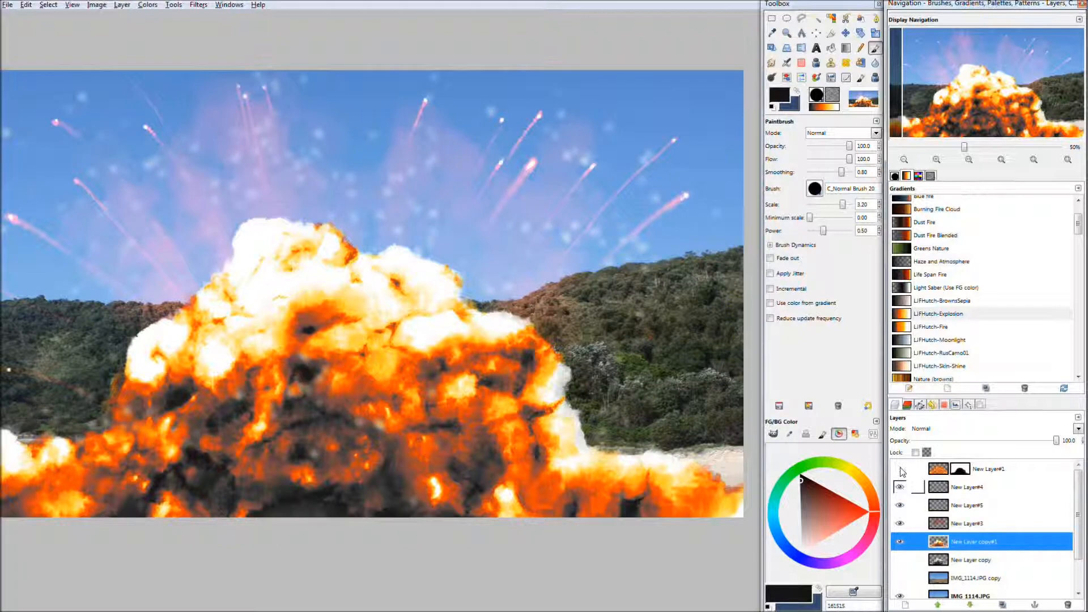
click(900, 469)
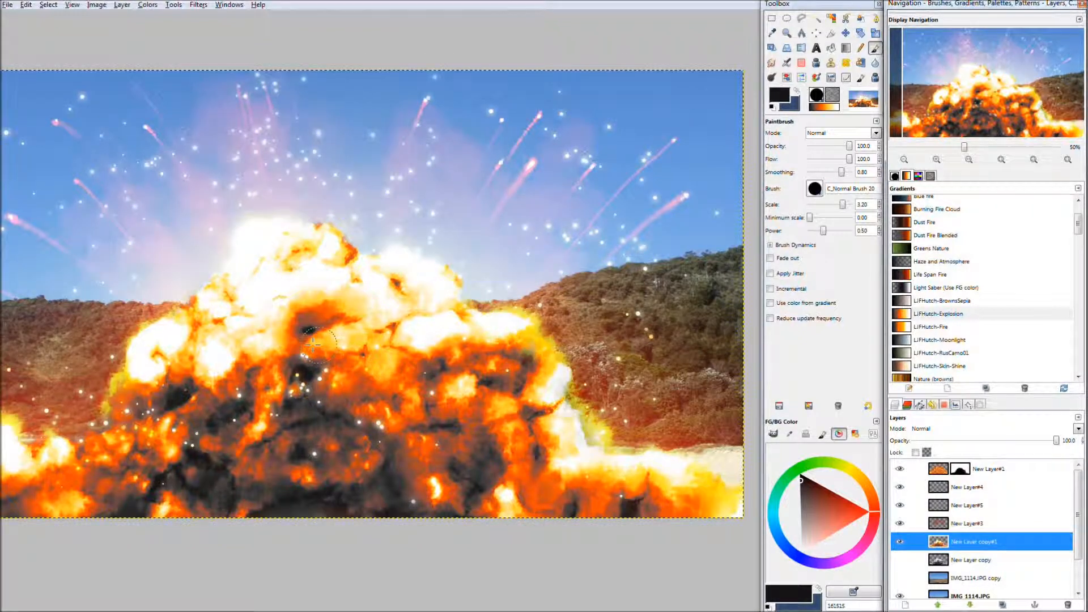
drag(220, 350, 267, 359)
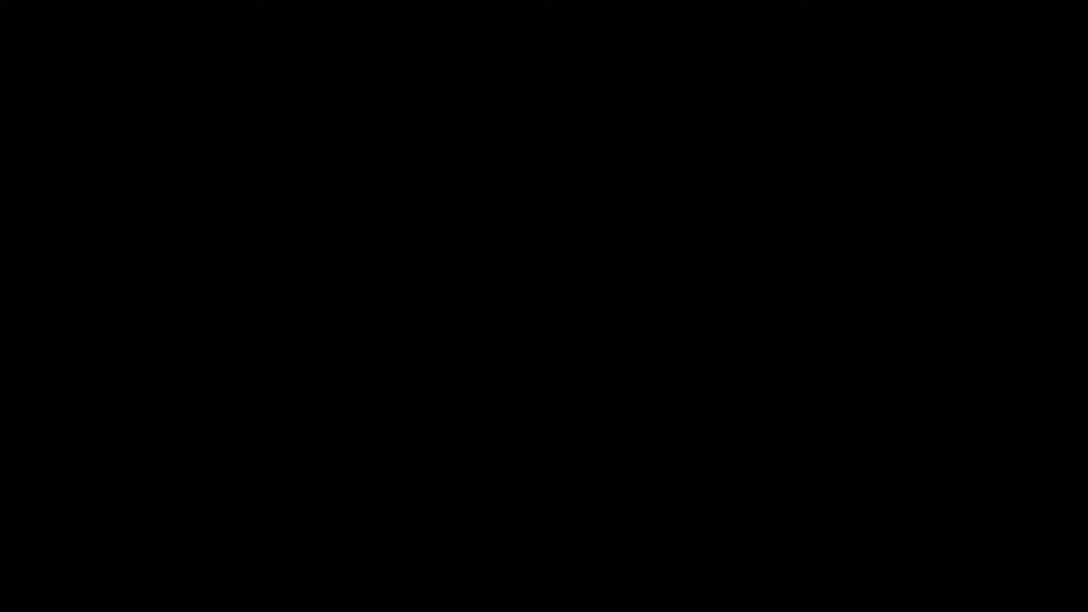